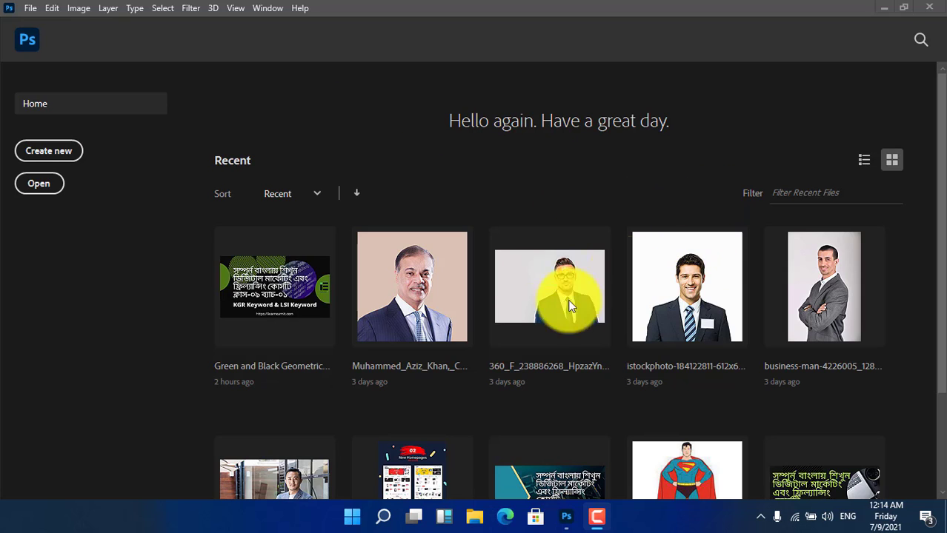
- Open the recent istockphoto portrait of the man in the striped tie and unlock its Background layer
click(693, 314)
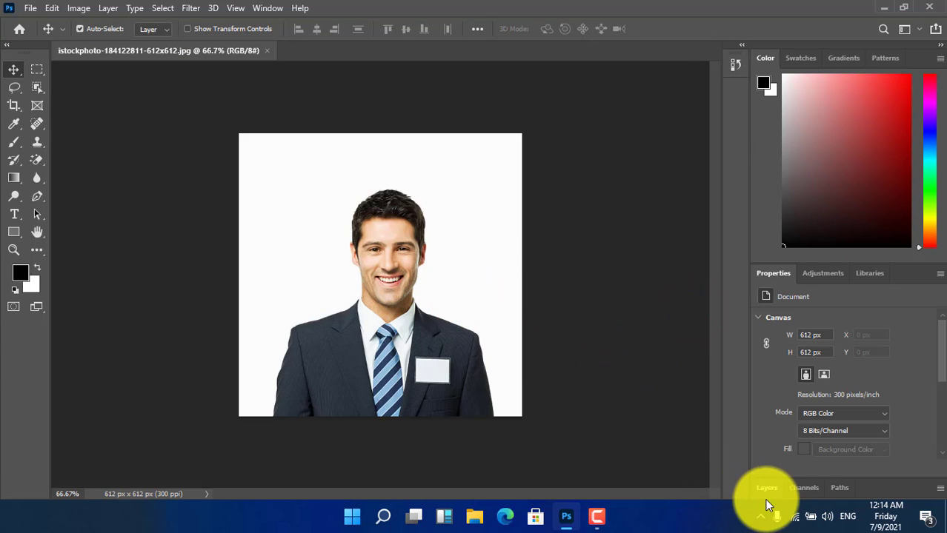
click(767, 490)
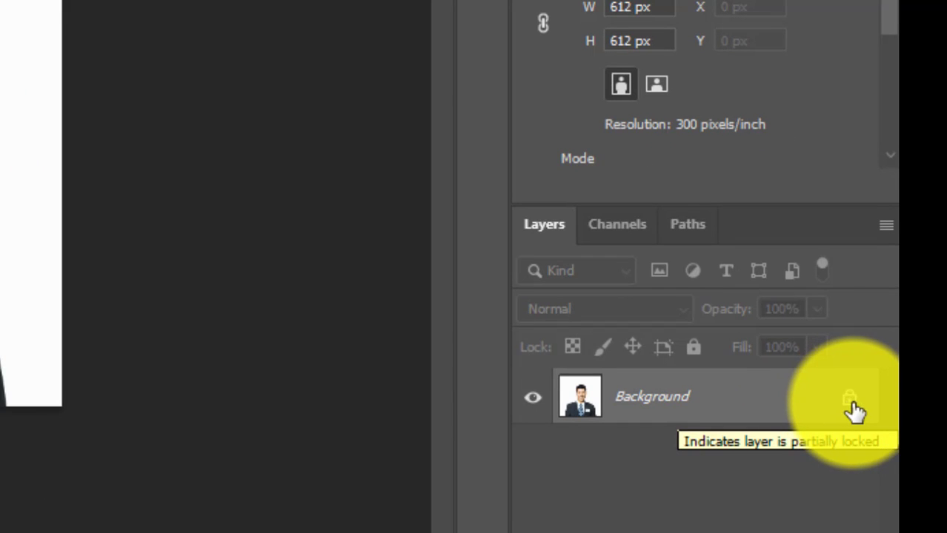
click(850, 400)
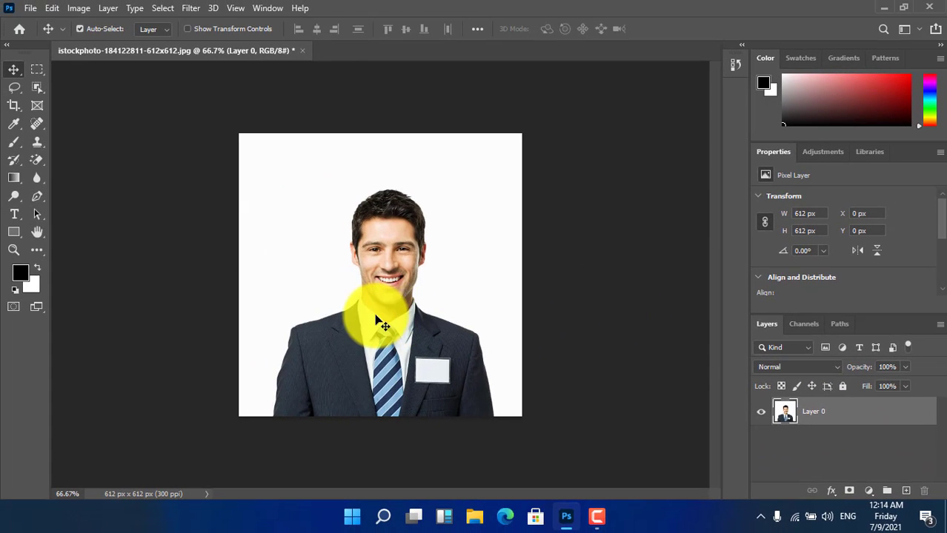
- Select the man in the portrait automatically using Select Subject with the Quick Selection Tool
right_click(374, 319)
click(36, 89)
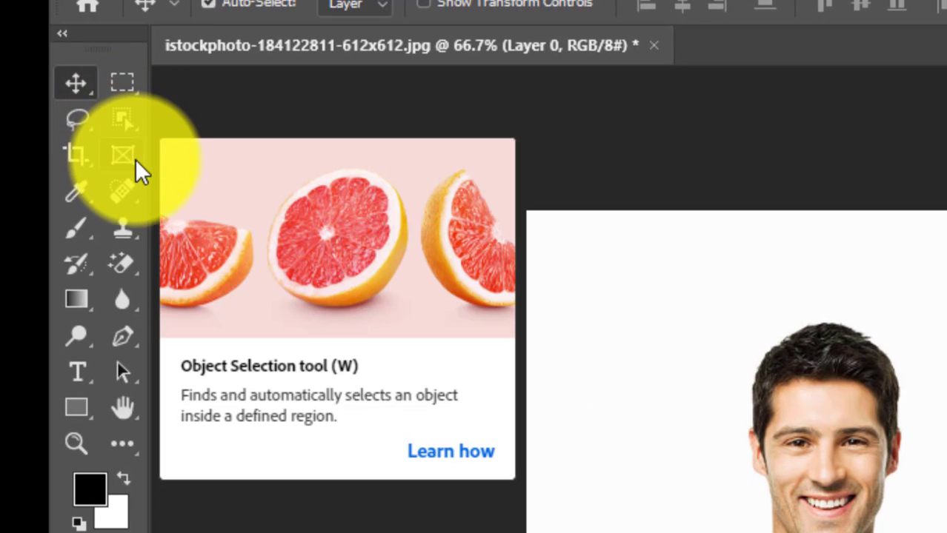
click(120, 120)
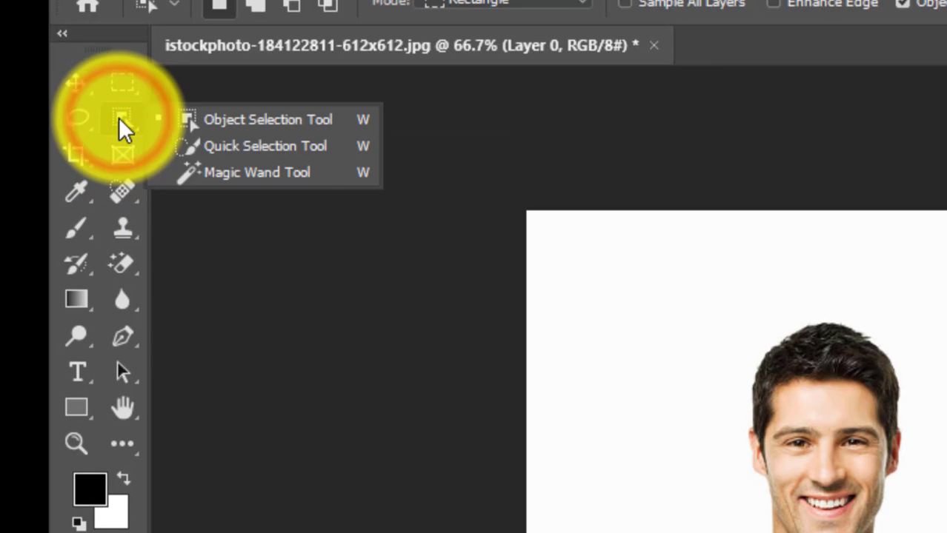
click(253, 129)
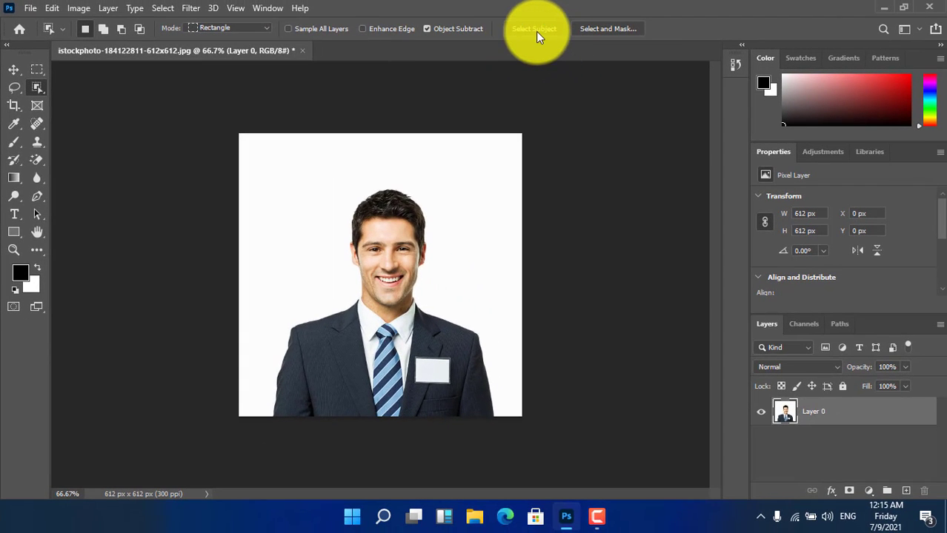
click(42, 94)
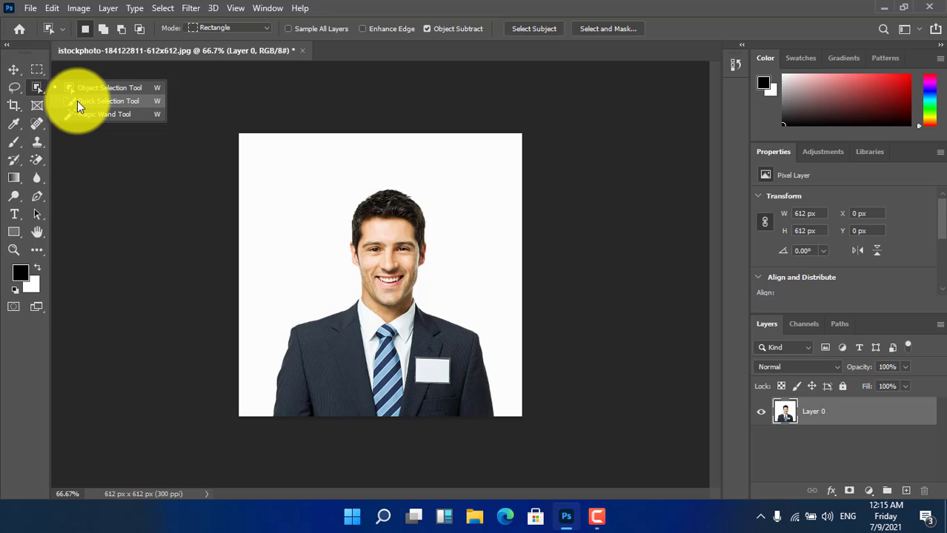
click(92, 103)
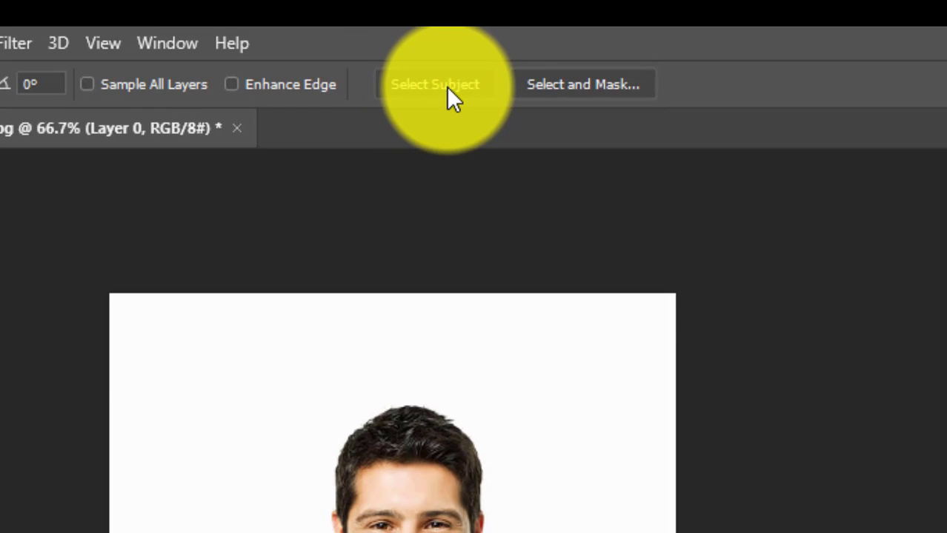
click(433, 86)
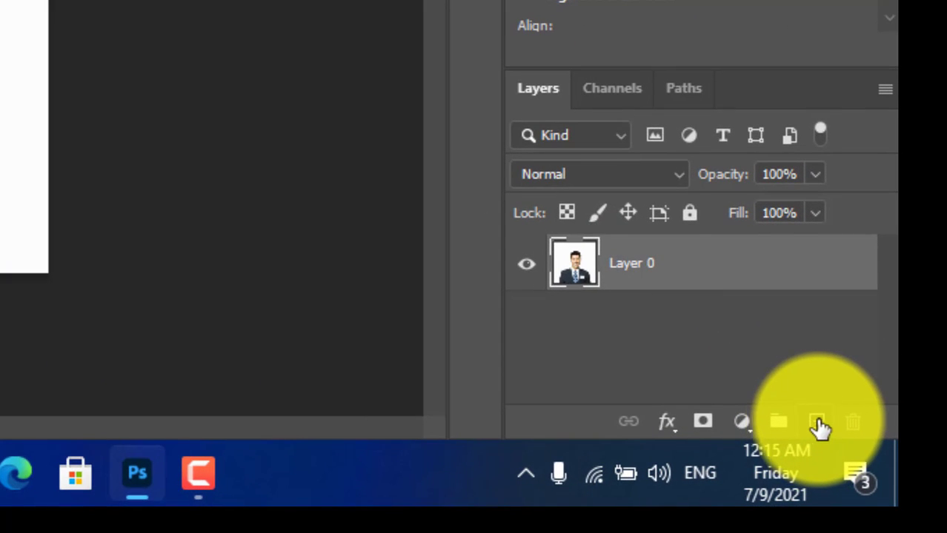
- Copy the selected man onto a new layer and hide the original photo layer, Layer 0
click(816, 423)
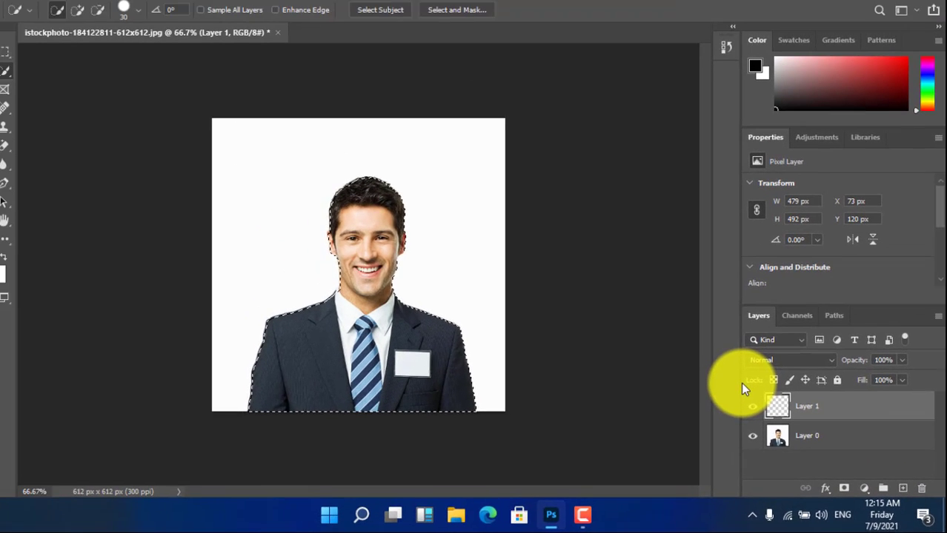
key(ctrl+v)
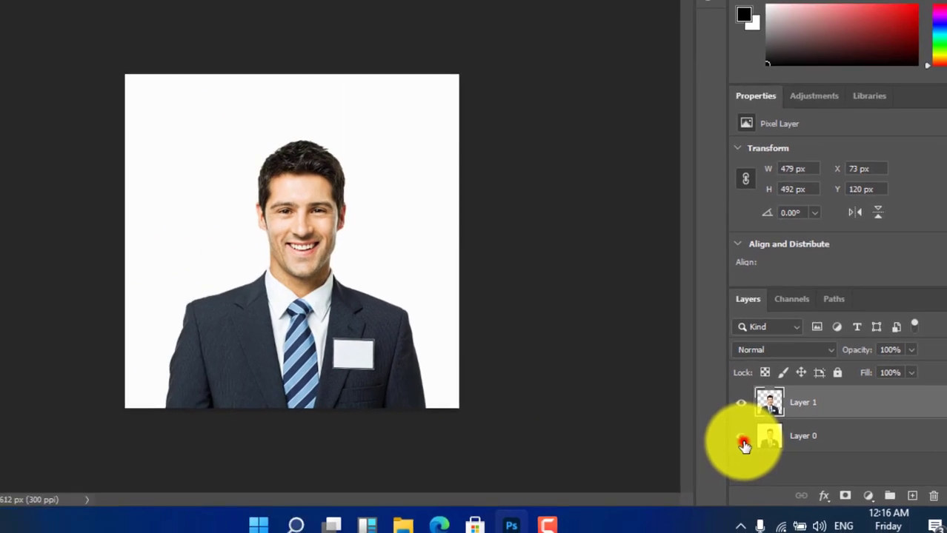
click(742, 443)
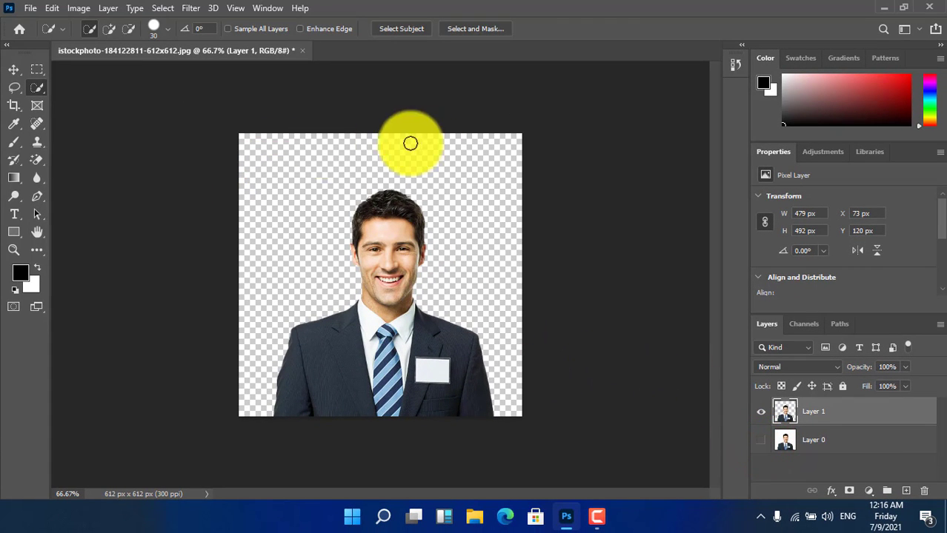
- Shift the cut-out man slightly left to X 67 px and delete the original photo layer
click(14, 69)
drag(426, 348, 423, 374)
click(812, 443)
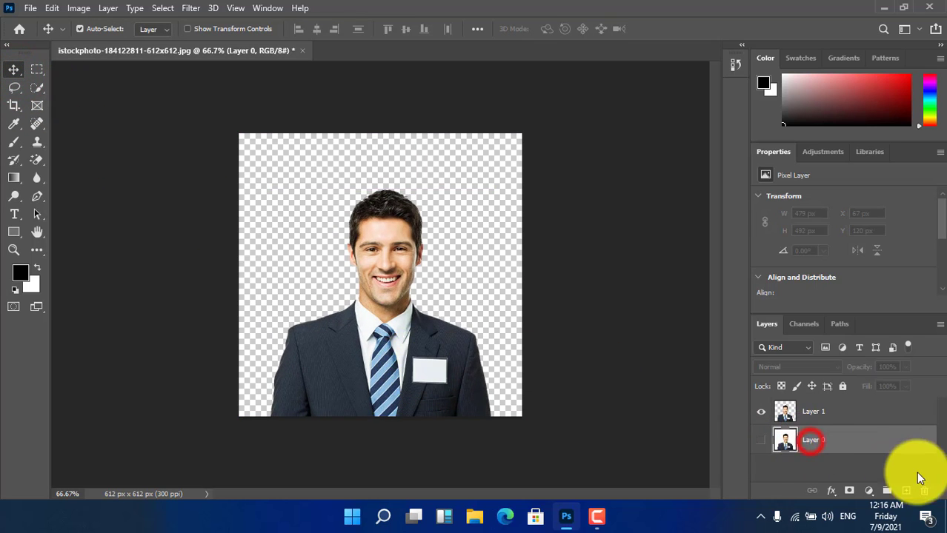
click(923, 490)
click(414, 207)
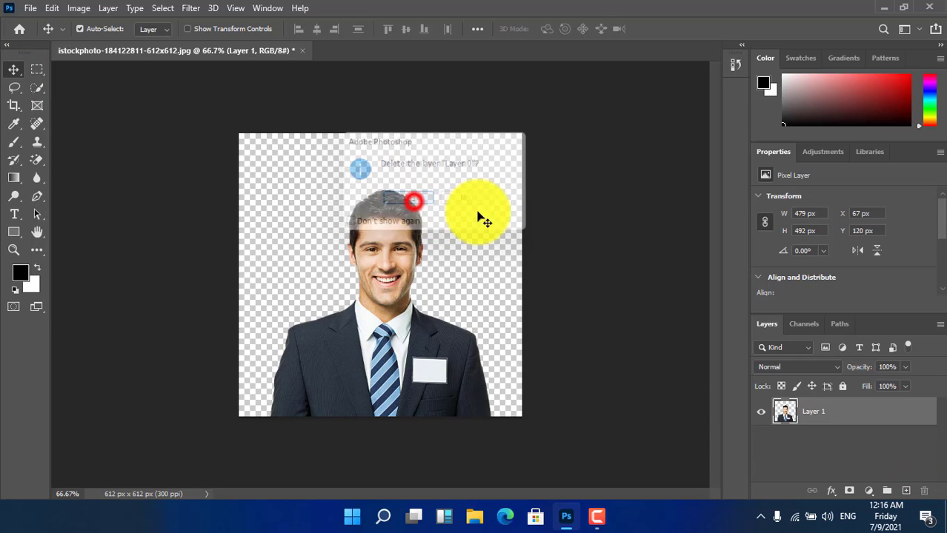
- Add a layer beneath the cut-out man and fill it with the green foreground colour 43b306
click(906, 490)
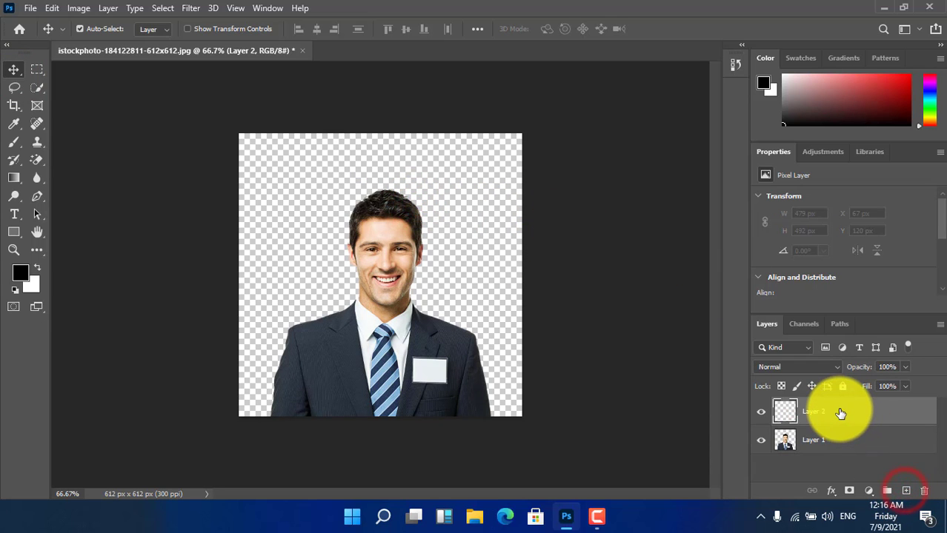
drag(841, 412, 840, 451)
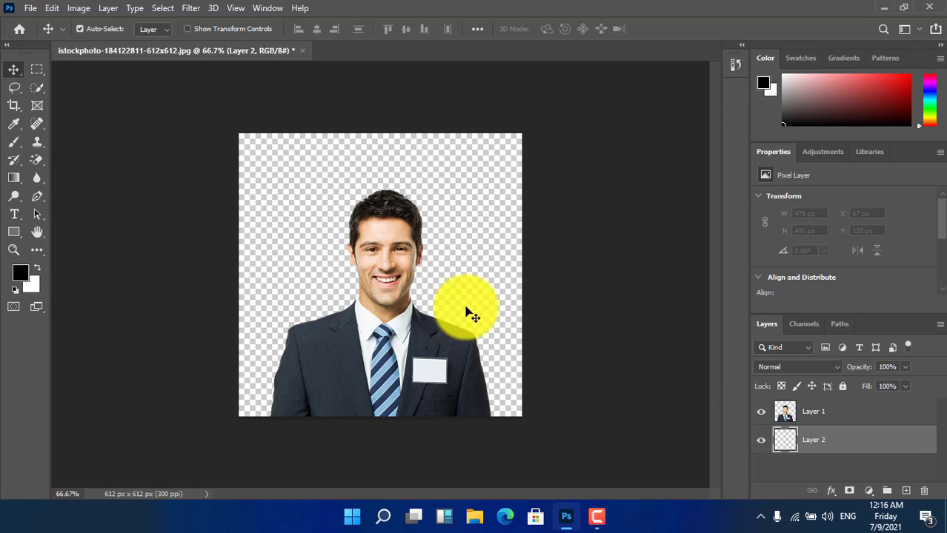
click(18, 278)
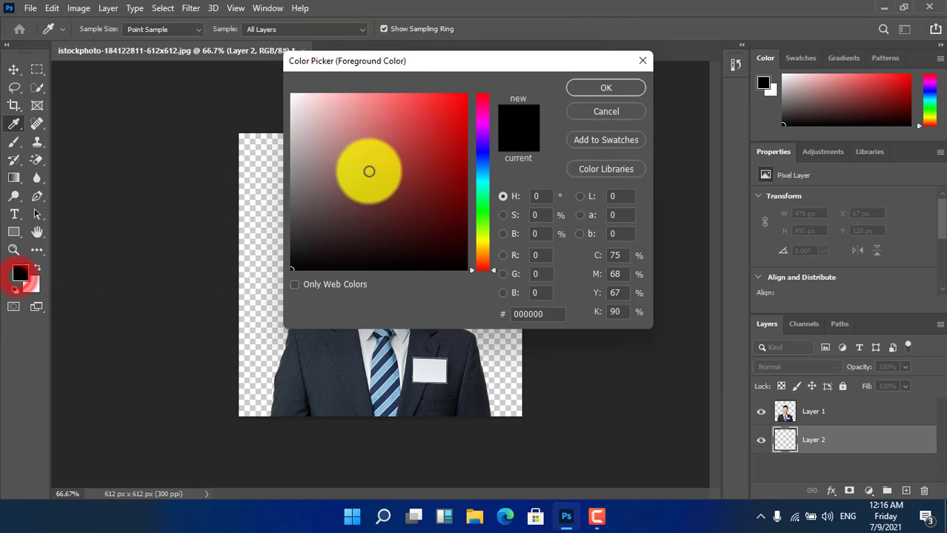
drag(433, 142, 467, 203)
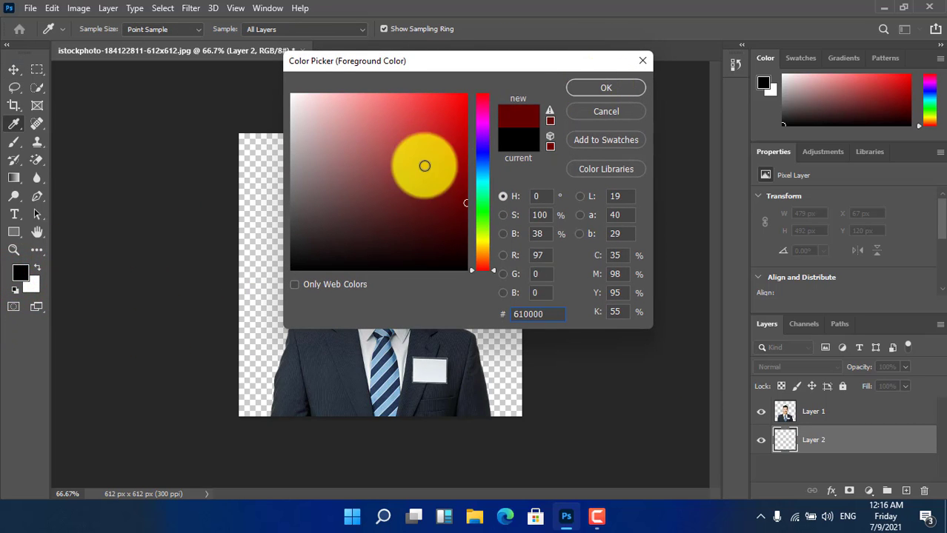
drag(482, 172, 482, 221)
click(460, 146)
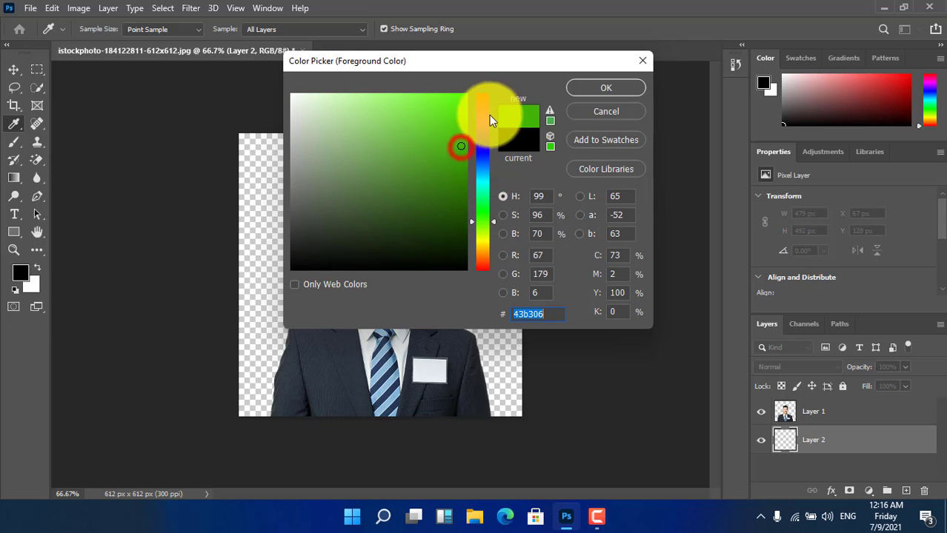
click(626, 89)
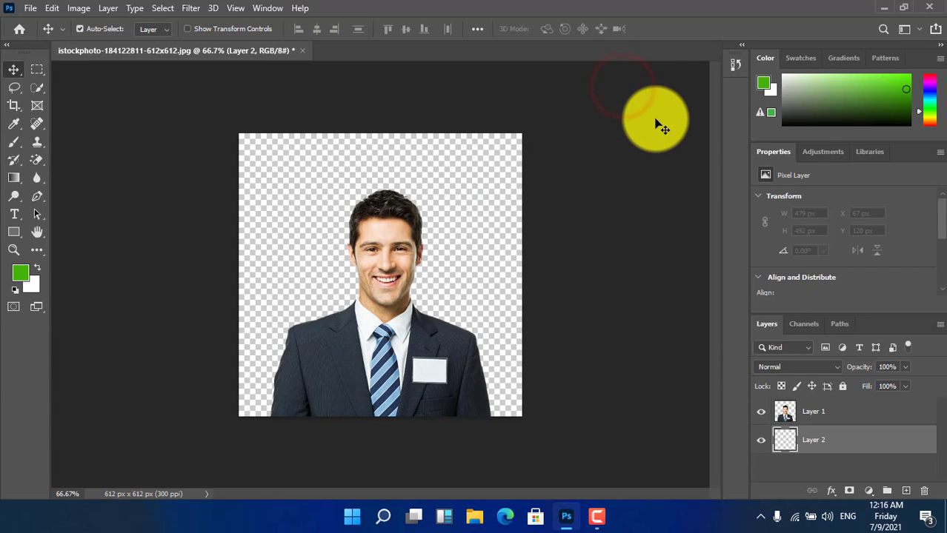
key(alt+BackSpace)
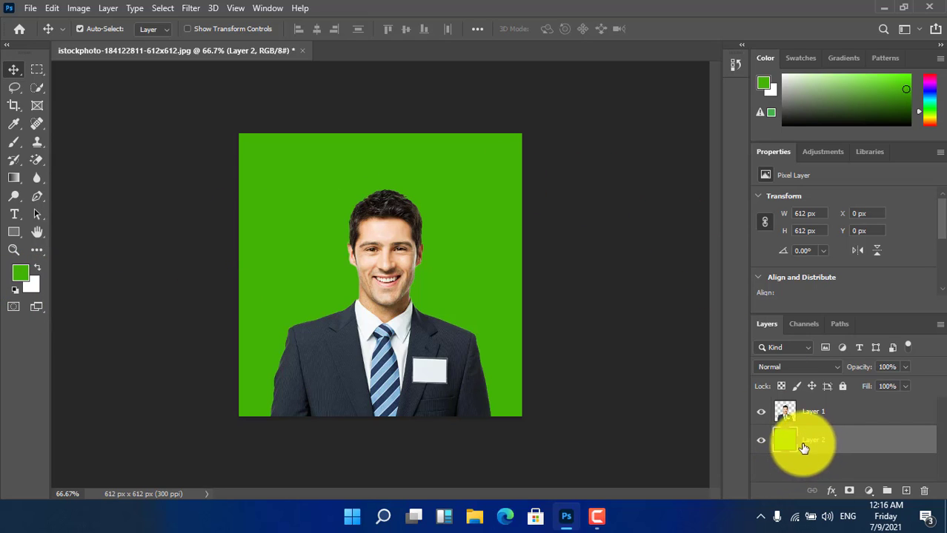
- Hide the green background layer and close the portrait document without saving
drag(407, 362, 416, 337)
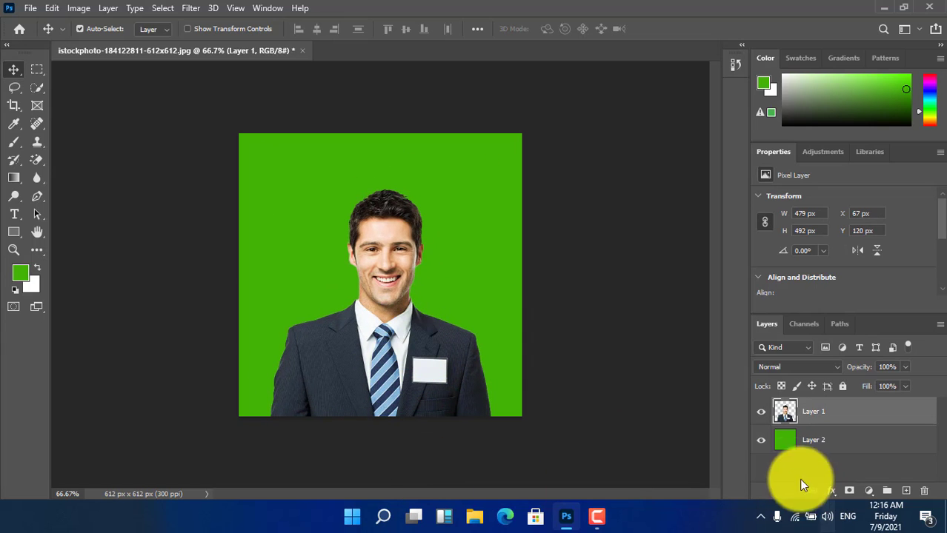
click(761, 440)
click(818, 443)
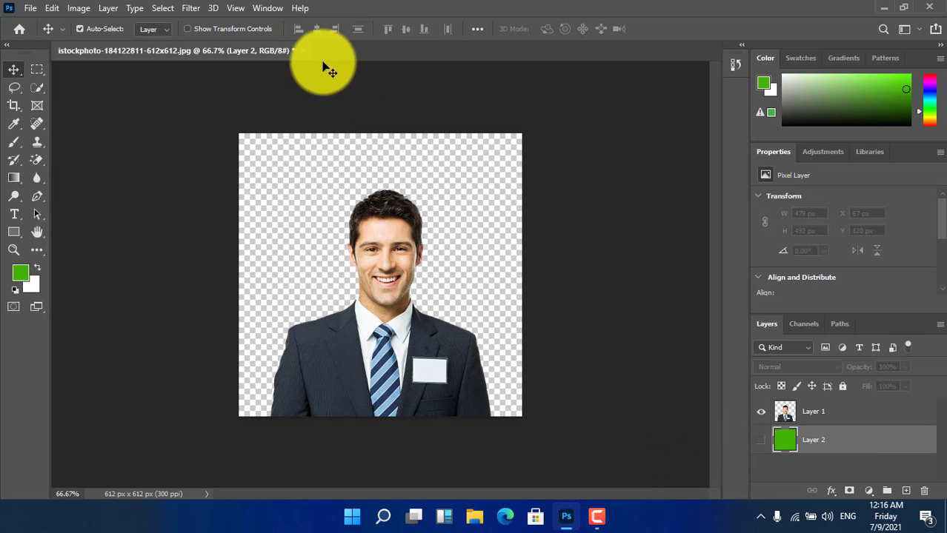
click(302, 51)
click(480, 217)
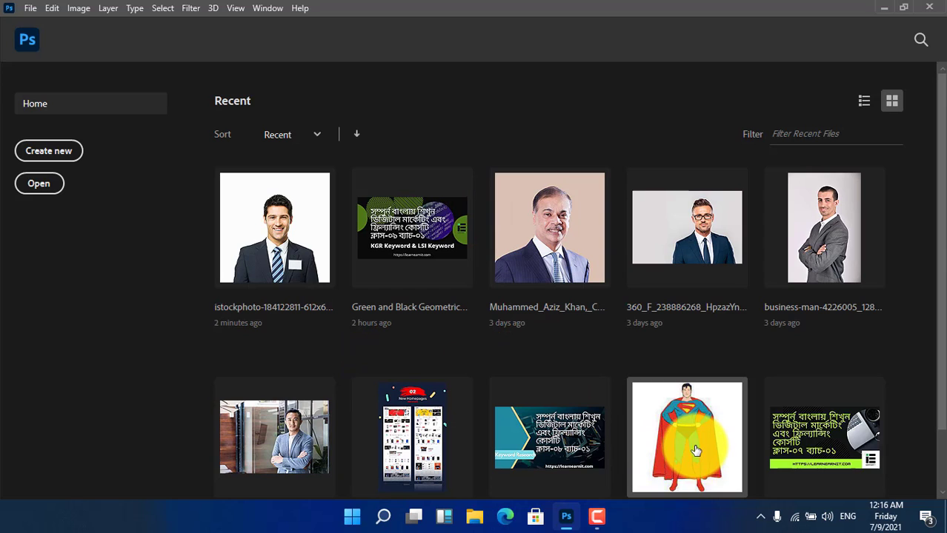
- Open the recent Superman picture, download.jfif, and unlock its Background layer
scroll(682, 444, down, 1)
click(693, 448)
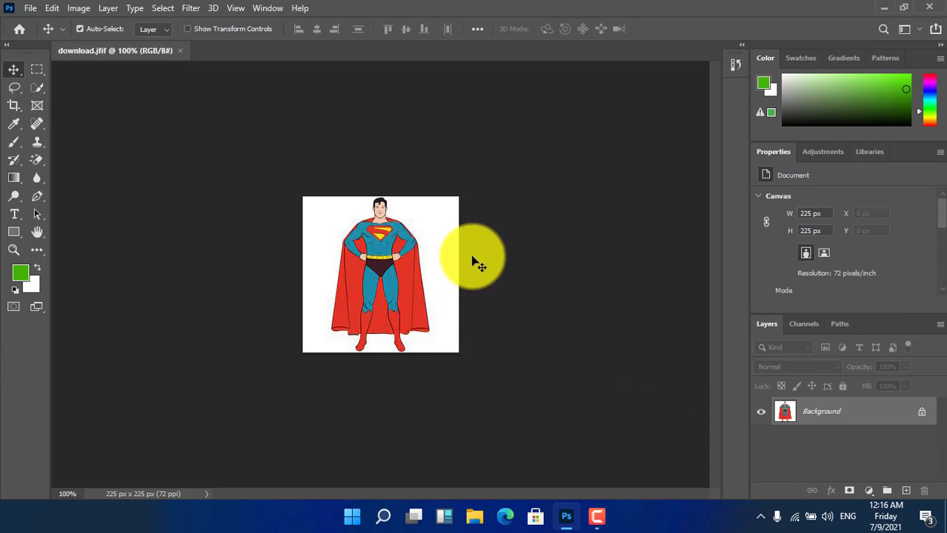
click(923, 415)
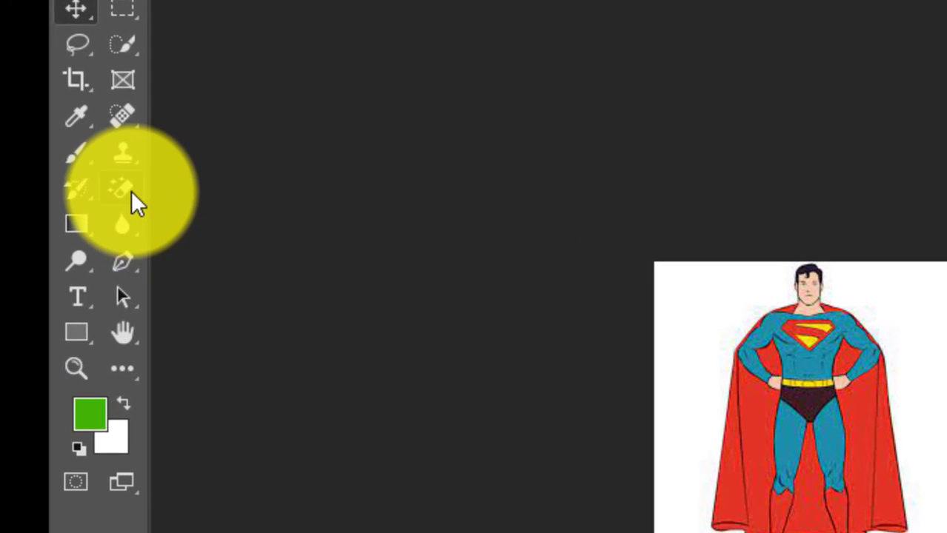
- Erase the white background around Superman with the Magic Eraser Tool at tolerance 32, with Contiguous on
click(127, 200)
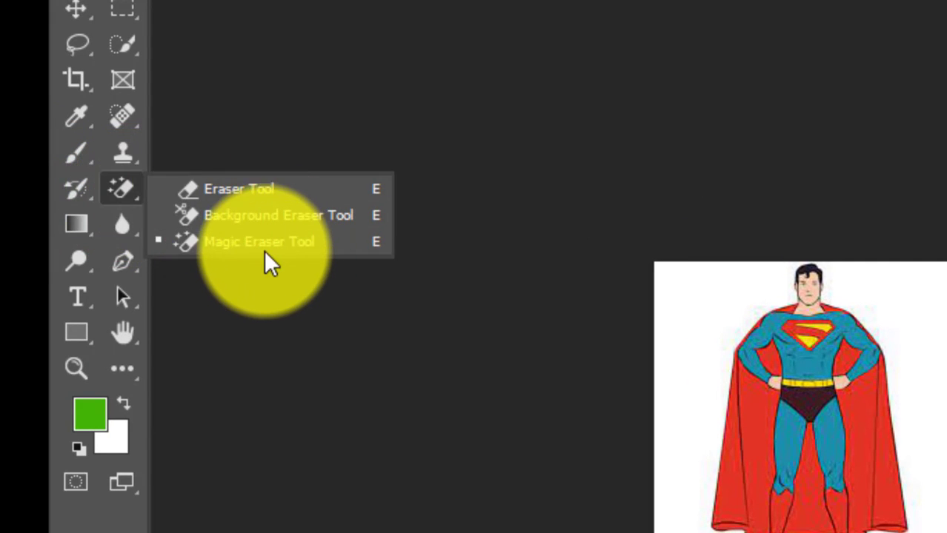
click(139, 202)
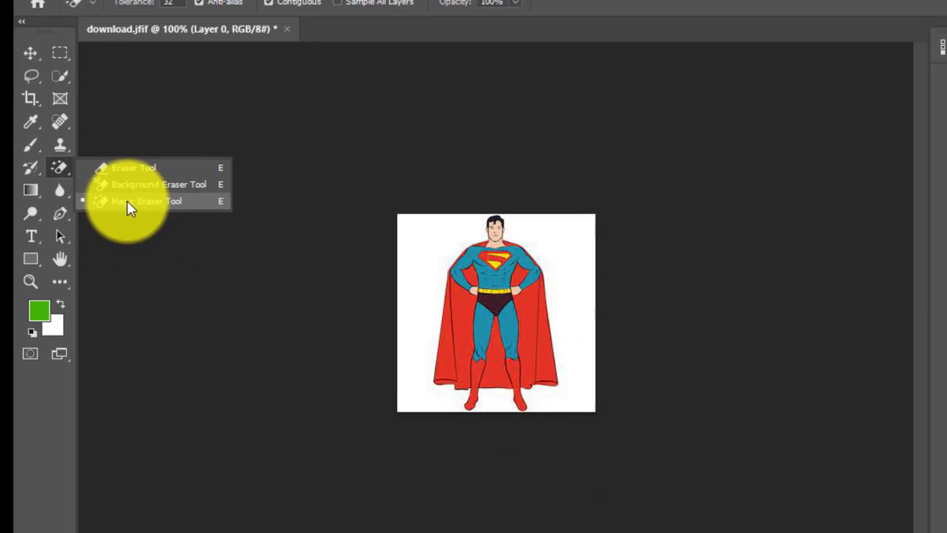
click(230, 242)
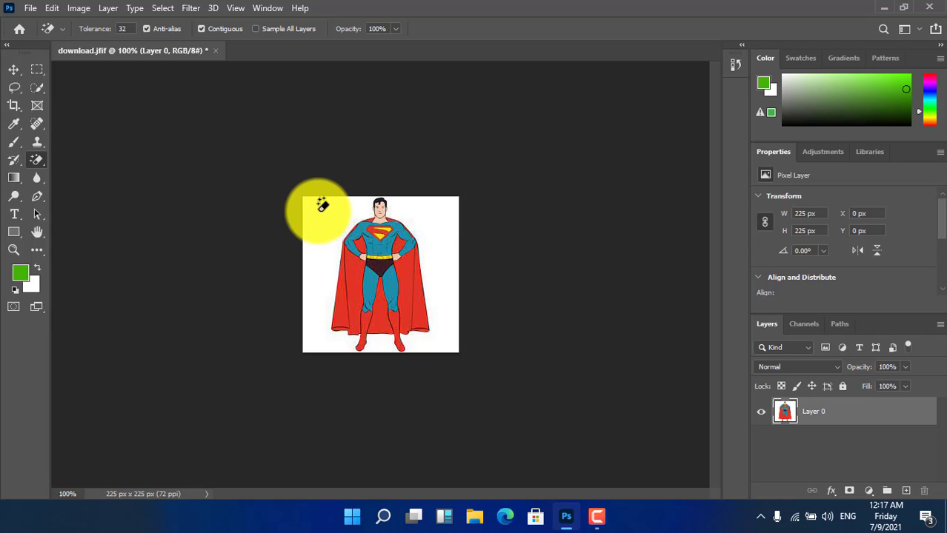
click(33, 92)
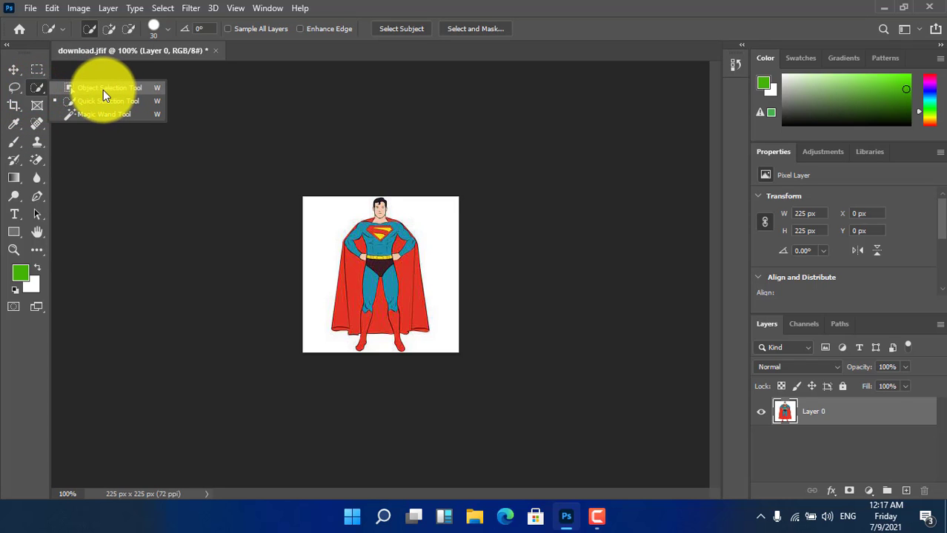
click(38, 161)
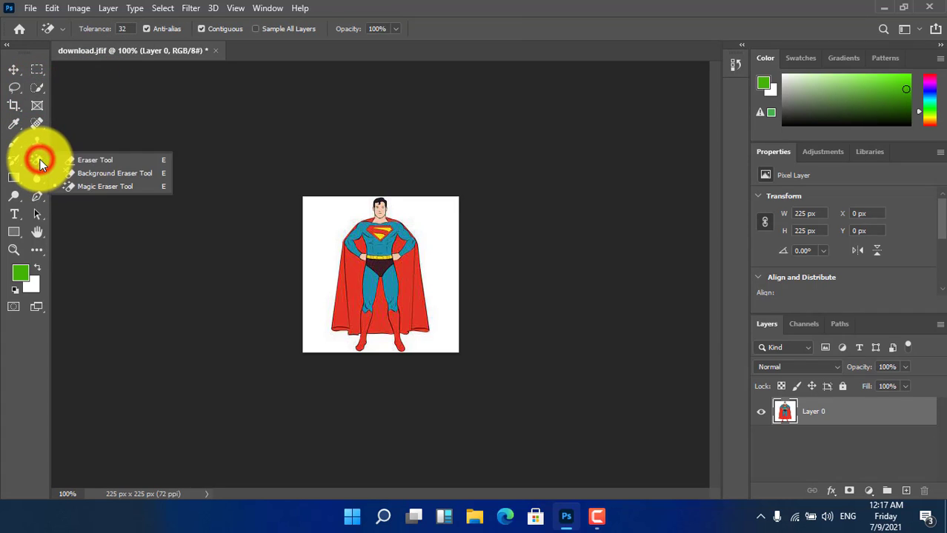
click(97, 185)
click(328, 212)
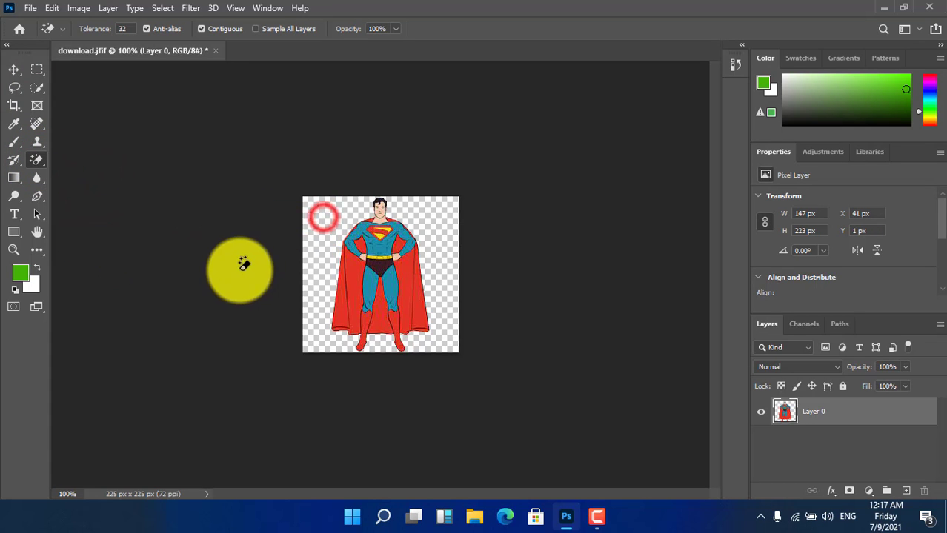
- Add a new empty layer directly beneath the Superman layer
click(14, 69)
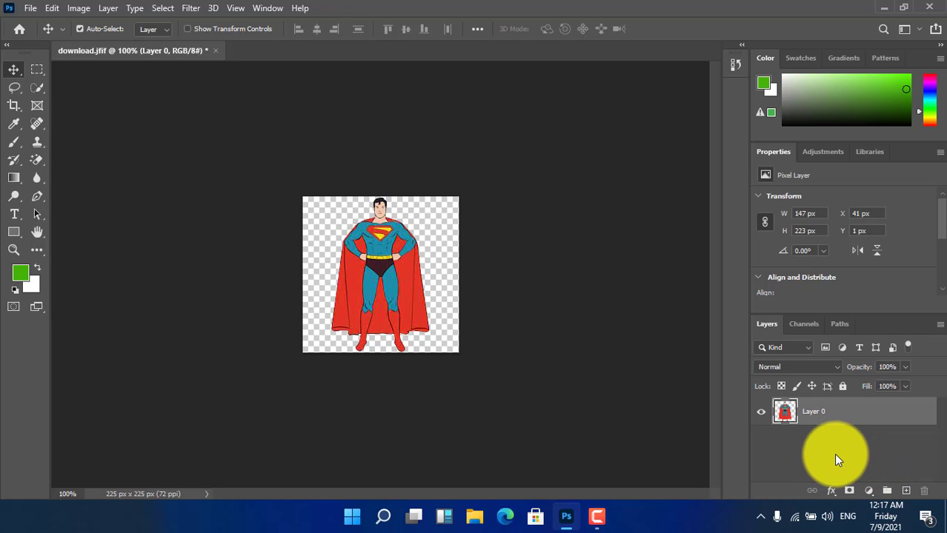
key(ctrl)
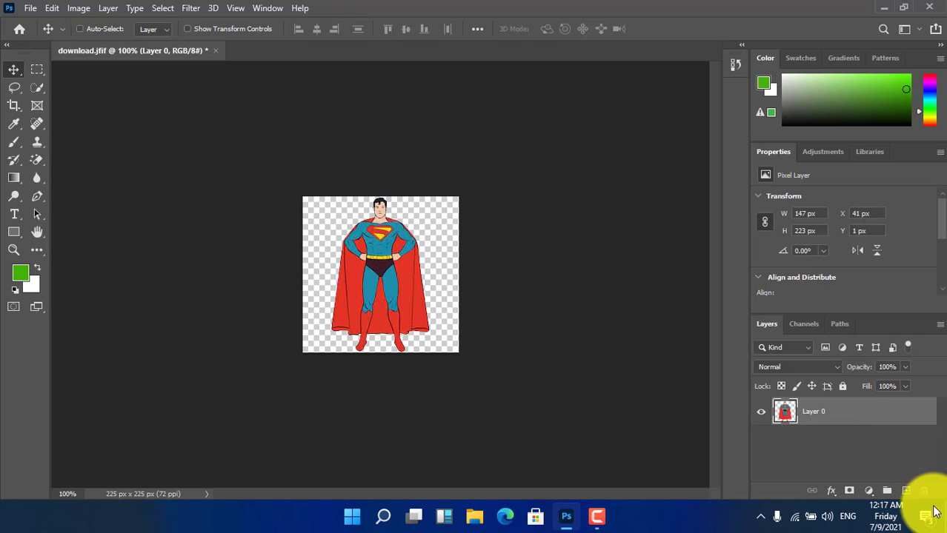
ctrl+click(907, 492)
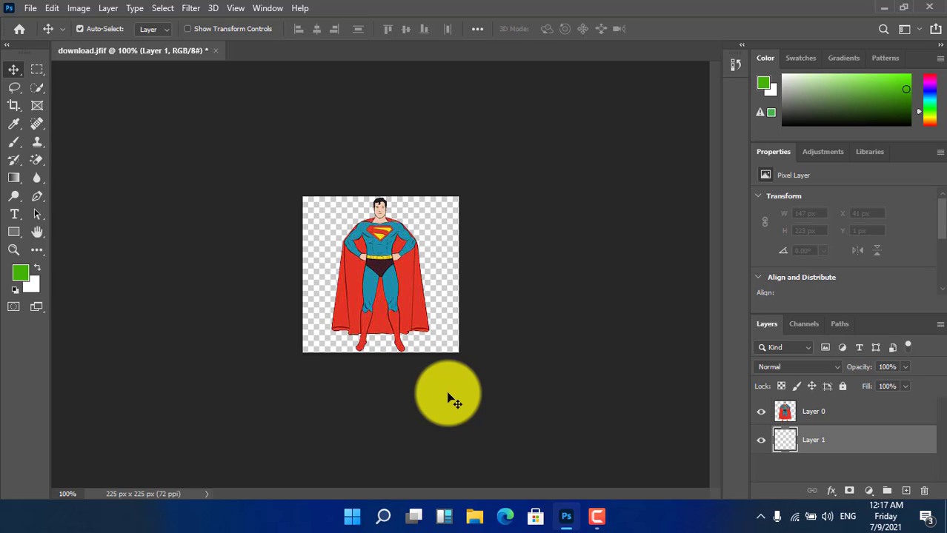
- Fill the empty layer beneath Superman with the green foreground colour and shift the Superman layer slightly left and down
key(alt+BackSpace)
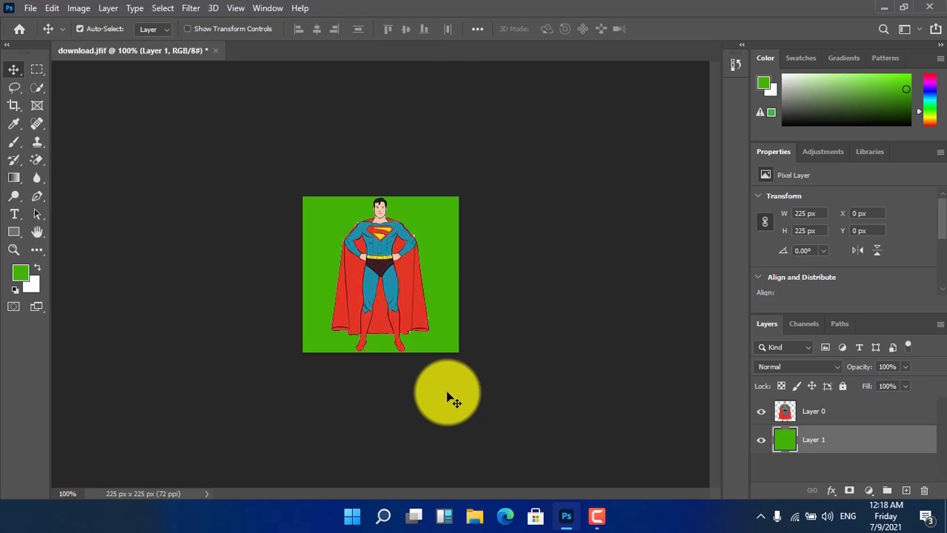
drag(388, 280, 385, 290)
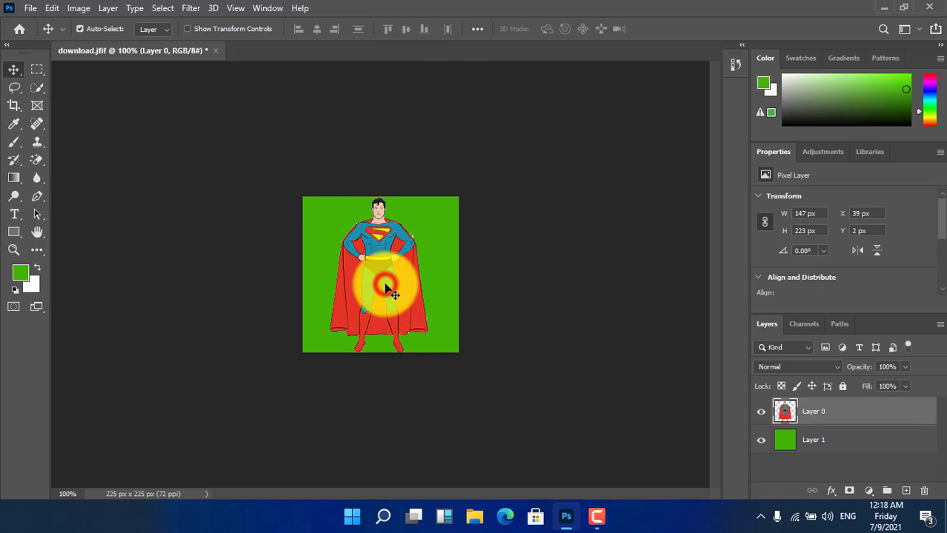
- Erase the leftover white specks around Superman's shoulders and the cape's right edge on Layer 0 with the standard Eraser Tool at size 13
click(830, 415)
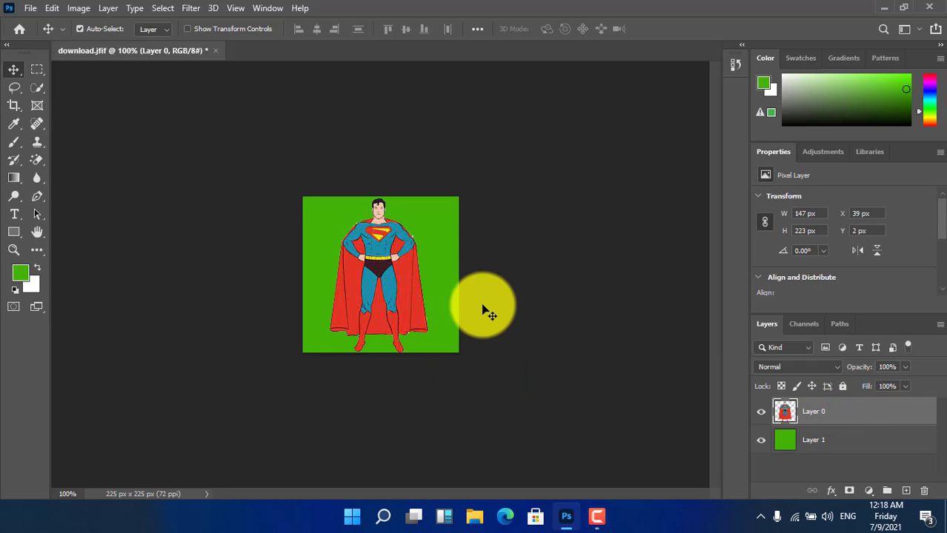
key(ctrl+plus)
key(ctrl+plus)
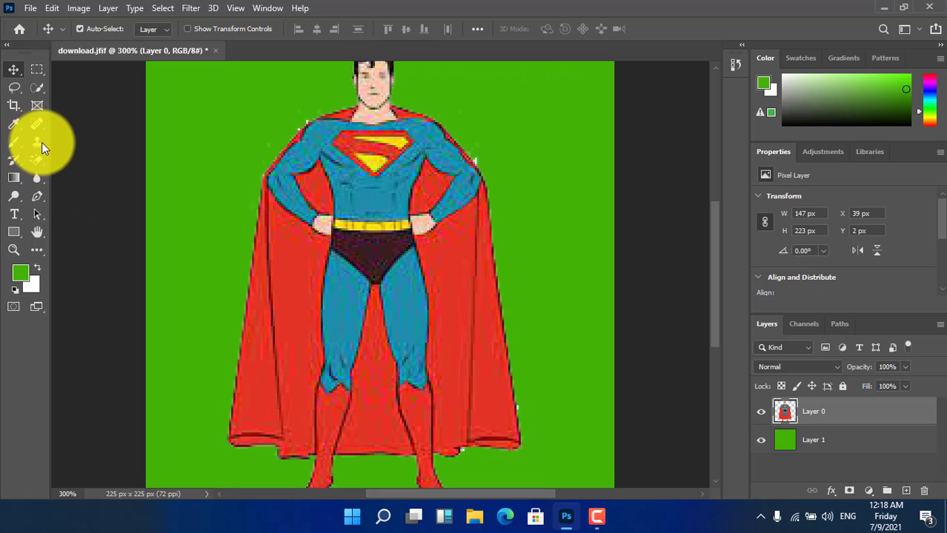
click(36, 160)
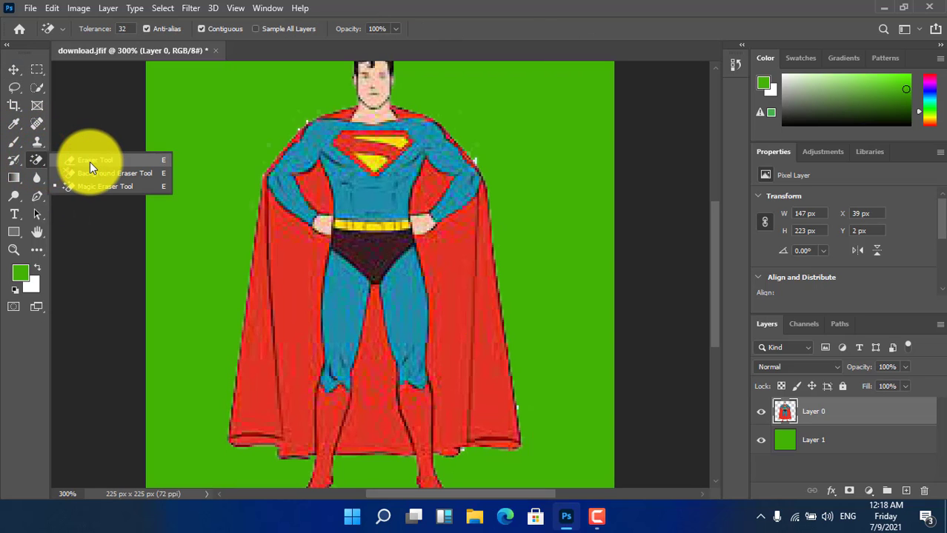
click(89, 161)
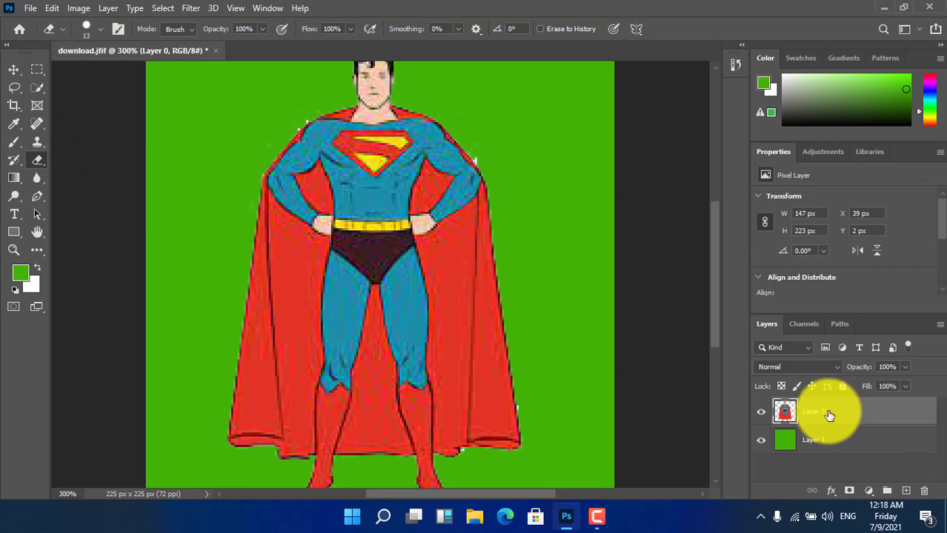
click(484, 151)
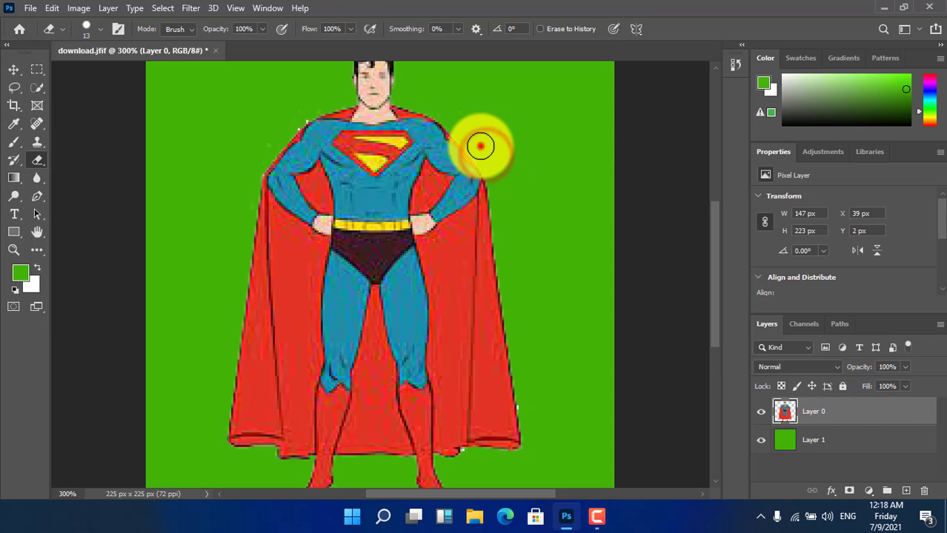
click(292, 116)
click(289, 120)
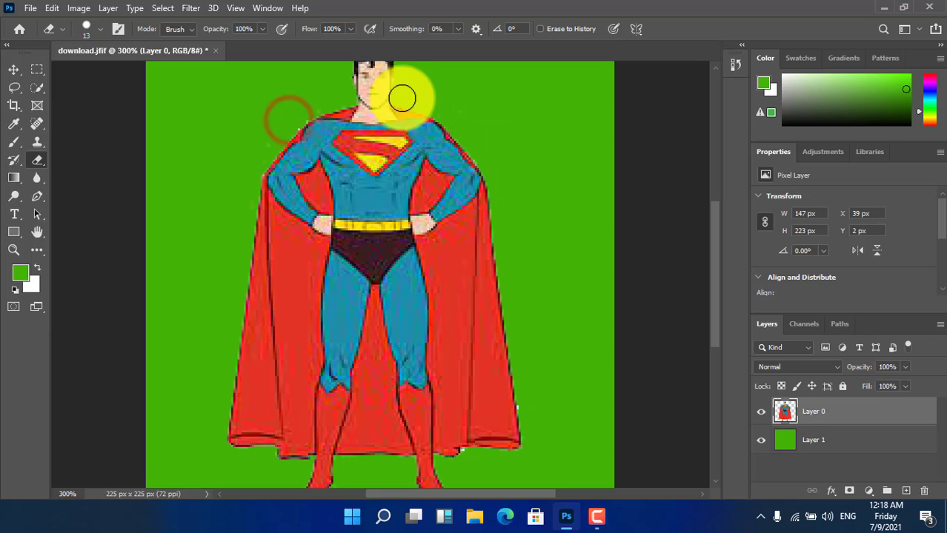
click(531, 407)
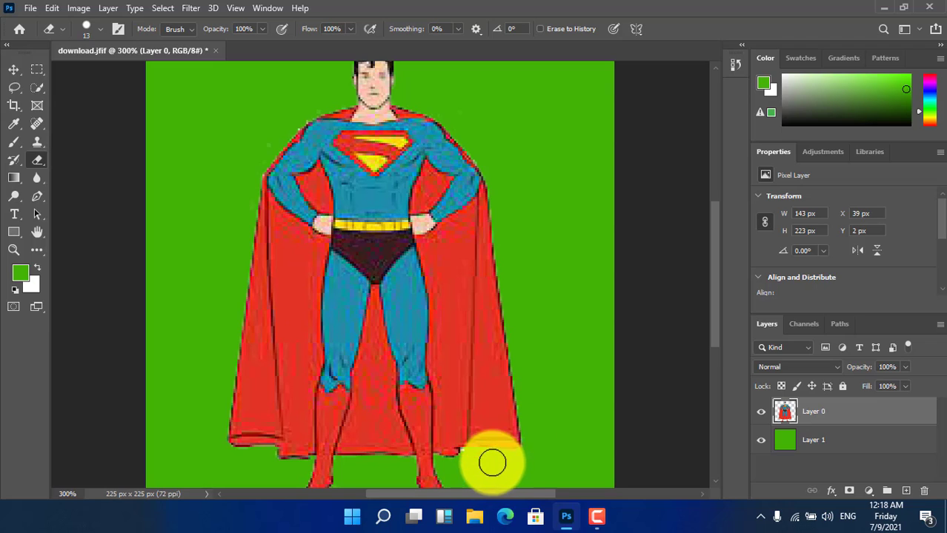
- Switch back to the Move Tool and close download.jfif without saving the changes
click(15, 71)
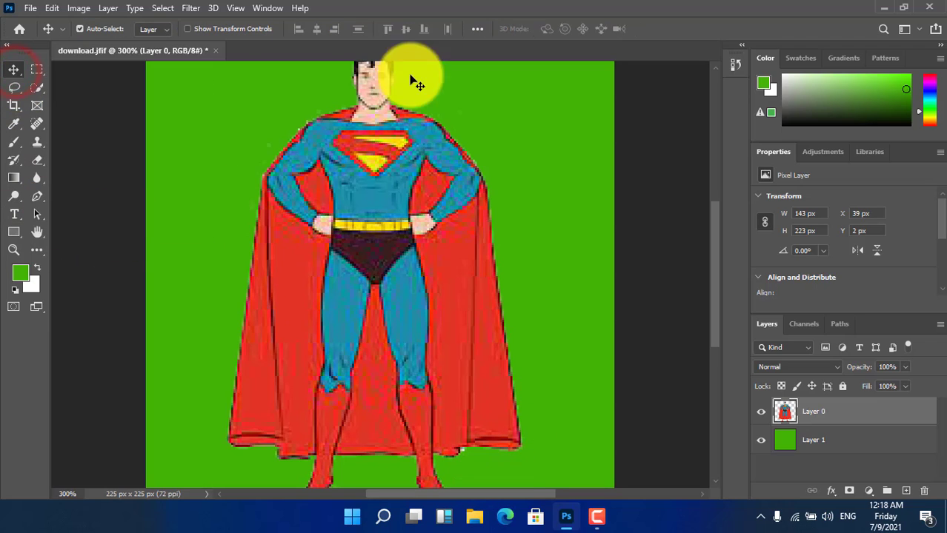
click(215, 52)
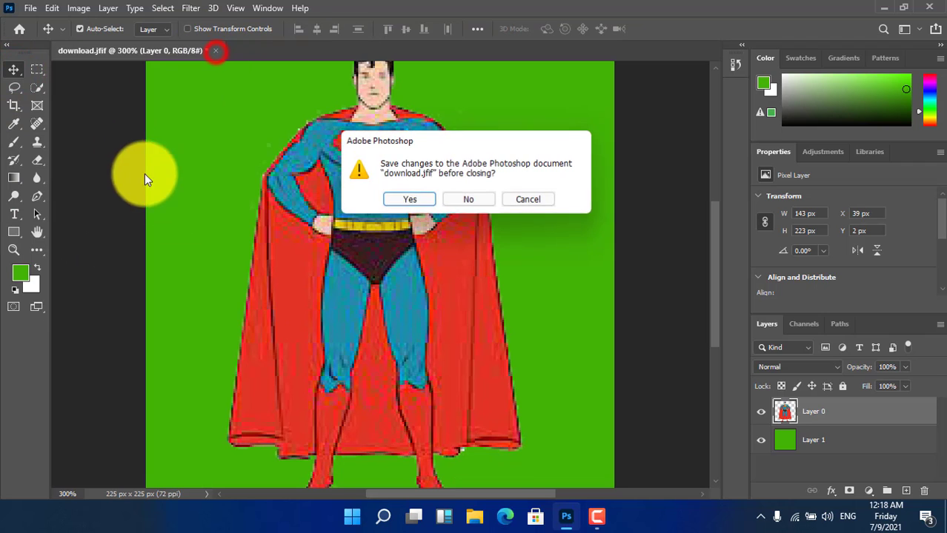
click(472, 197)
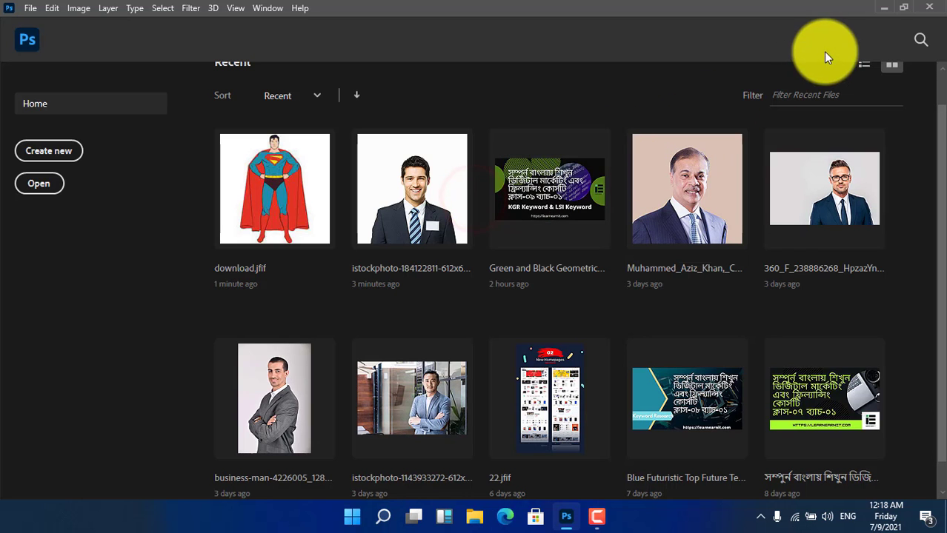